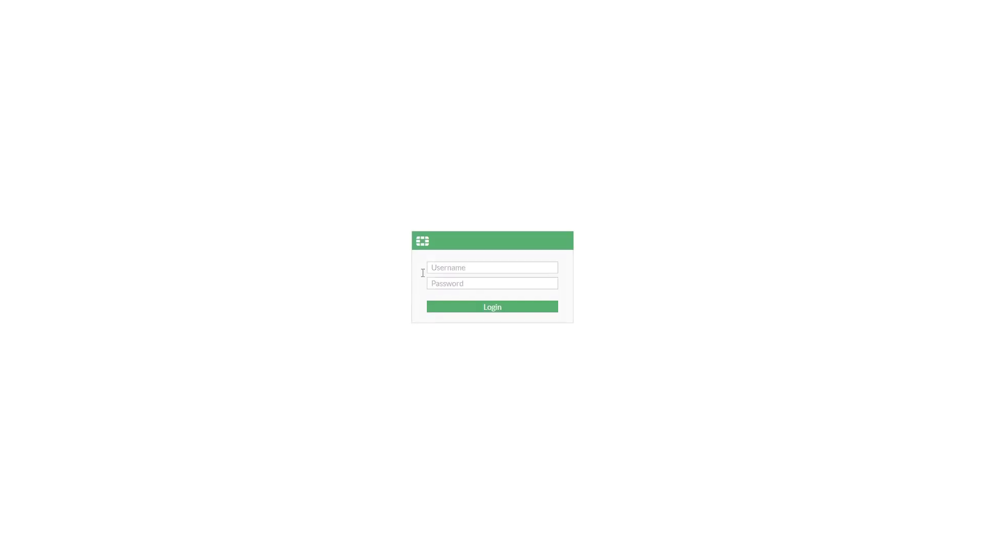
Sign in to the FortiGate web GUI with the admin account.
text(admin)
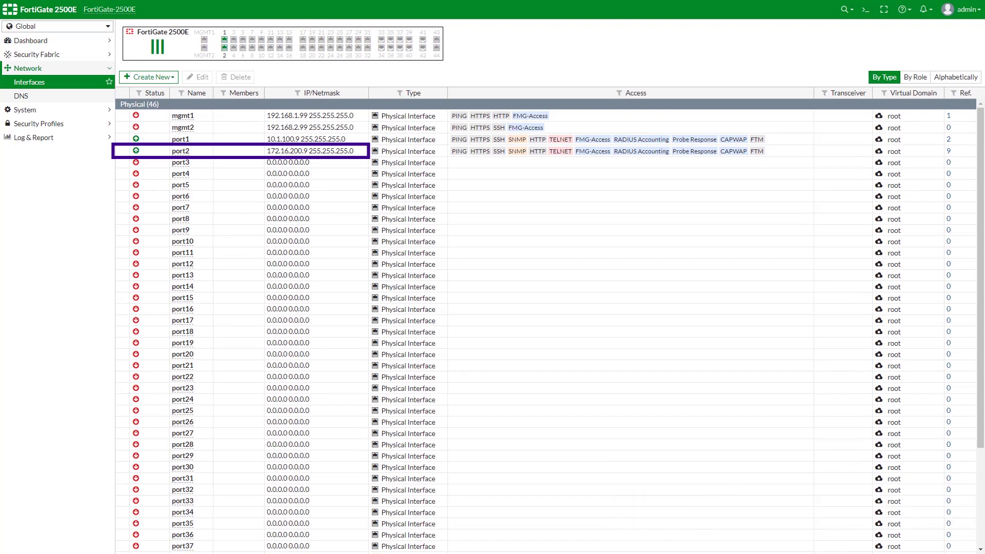
Inspect the port2 and port1 interface settings without changing them.
double_click(182, 153)
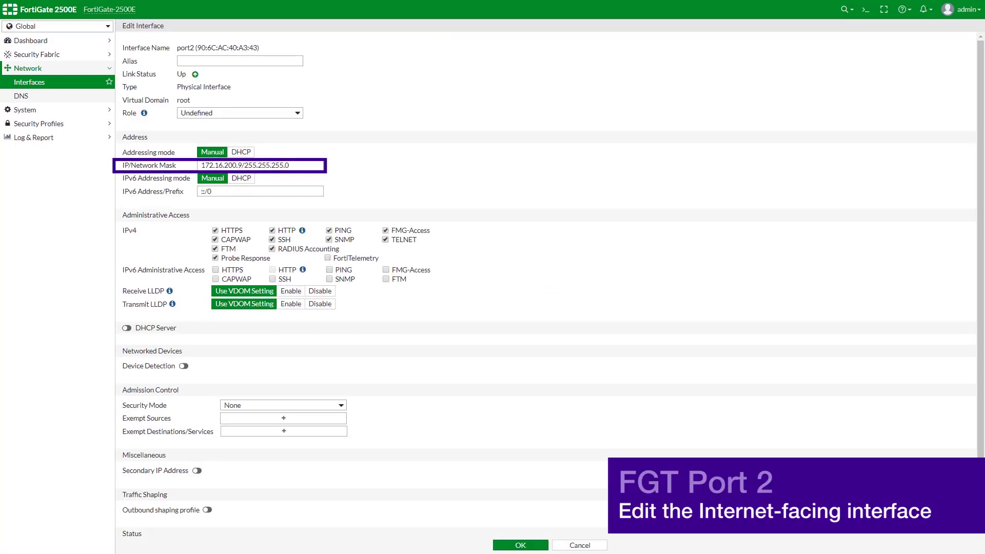
key(Return)
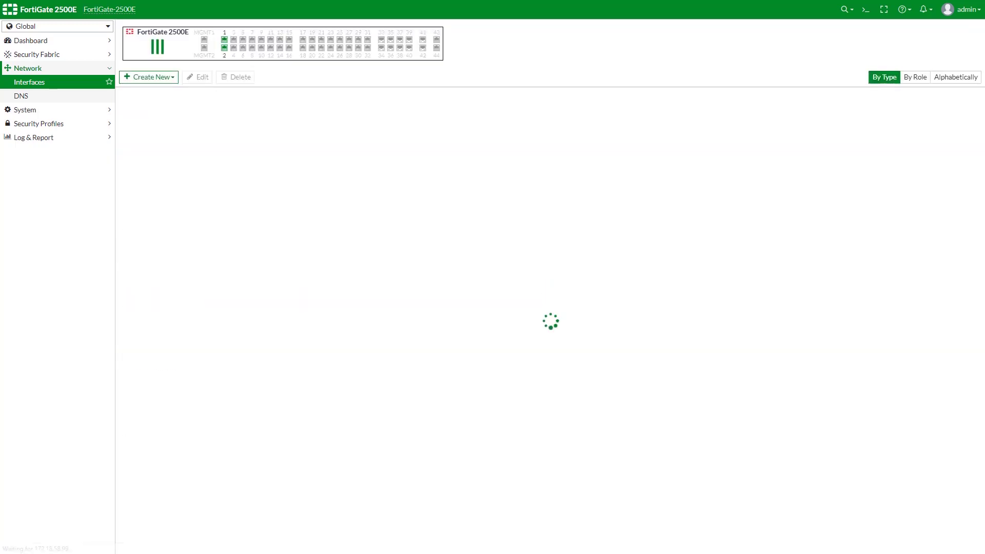
double_click(222, 143)
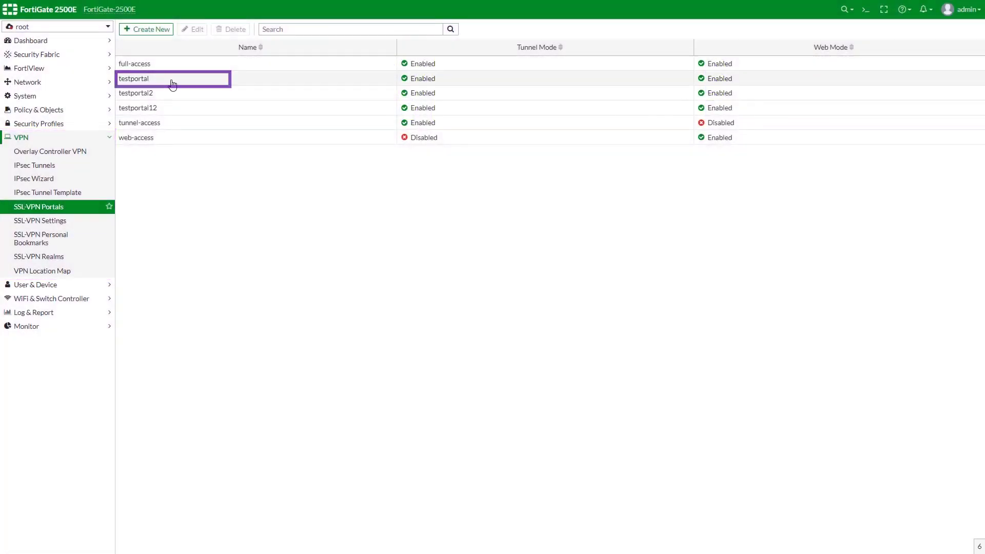
Open testportal, check its SSLVPN_TUNNEL_ADDR1 source IP pool, and leave Host Check off.
double_click(170, 79)
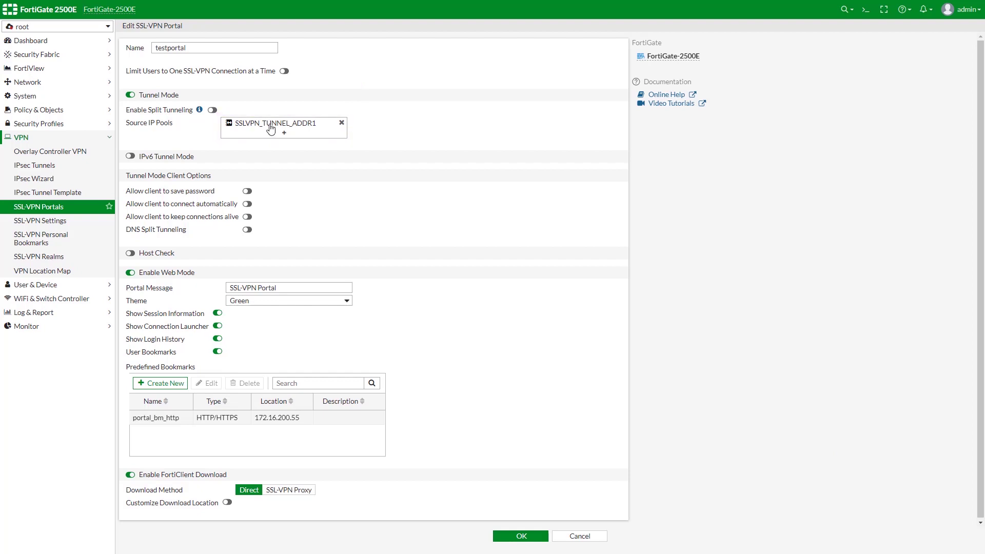
click(271, 128)
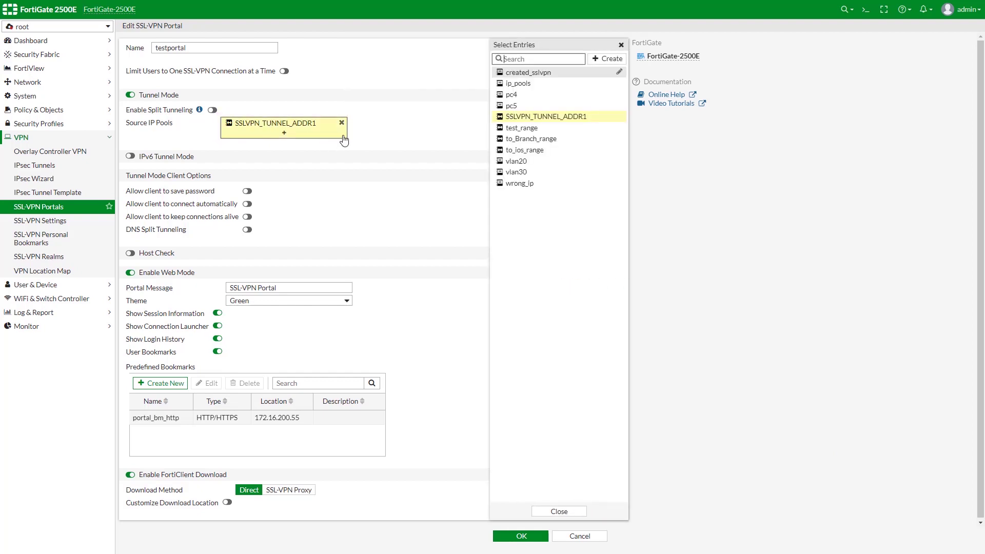
click(395, 188)
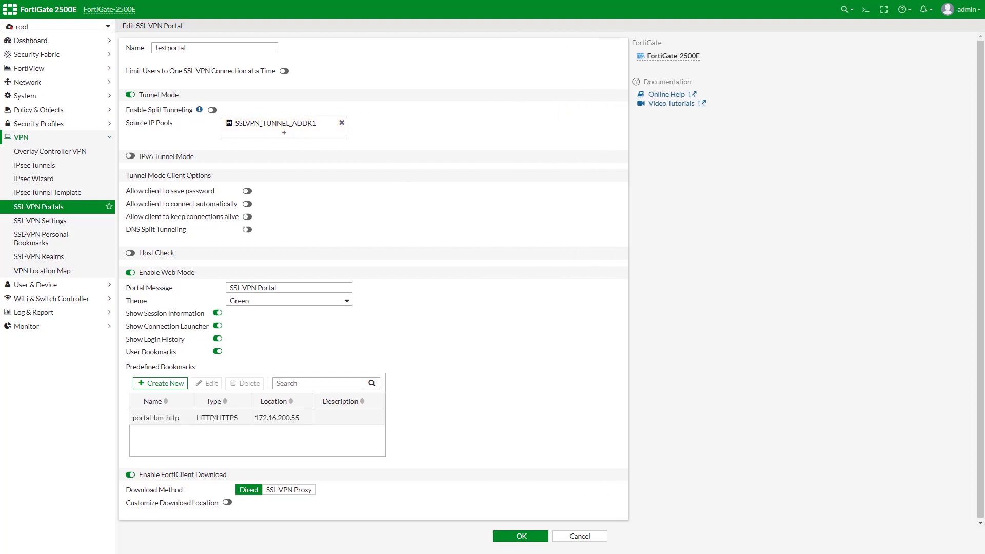
click(130, 253)
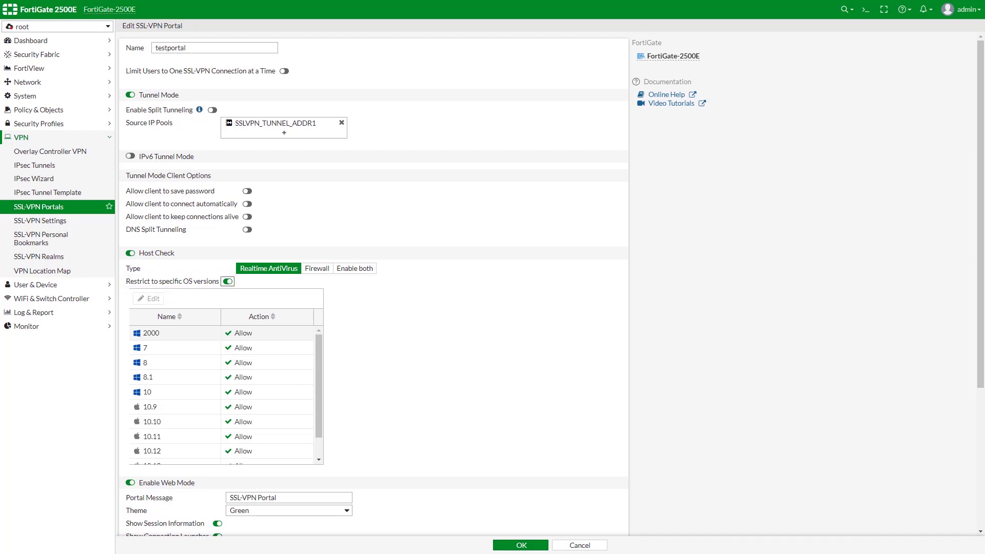
click(130, 252)
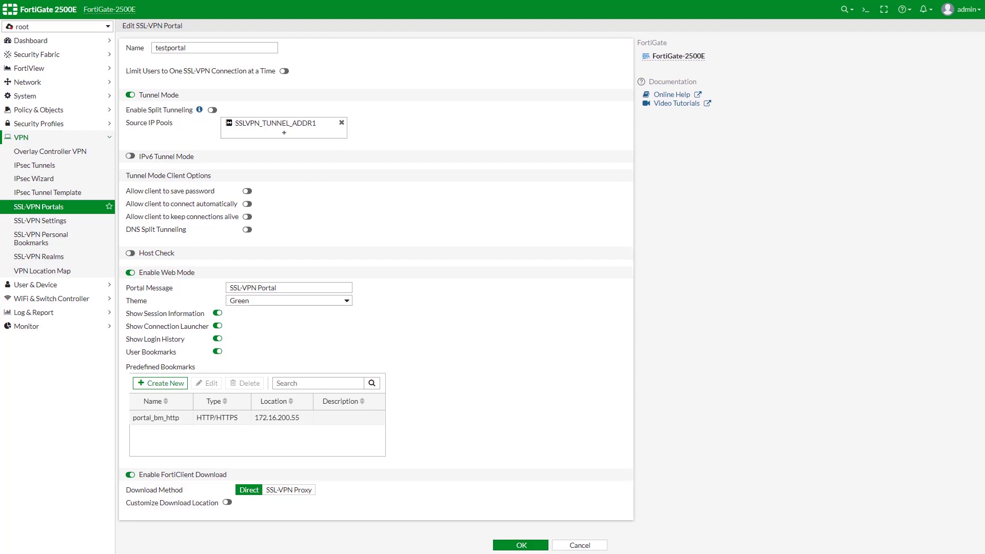
Review the portal_bm_http bookmark unchanged and enable a custom FortiClient download location.
double_click(156, 418)
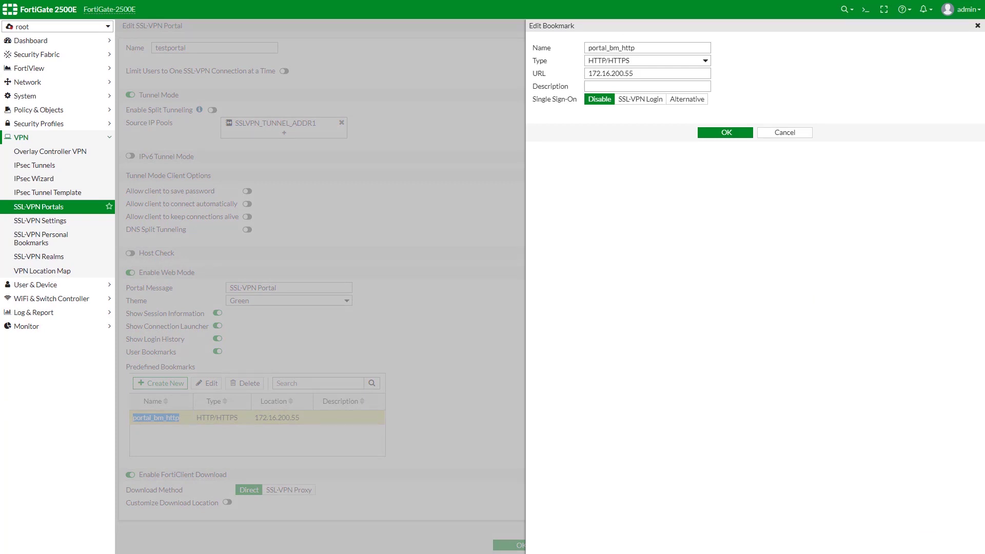
click(726, 132)
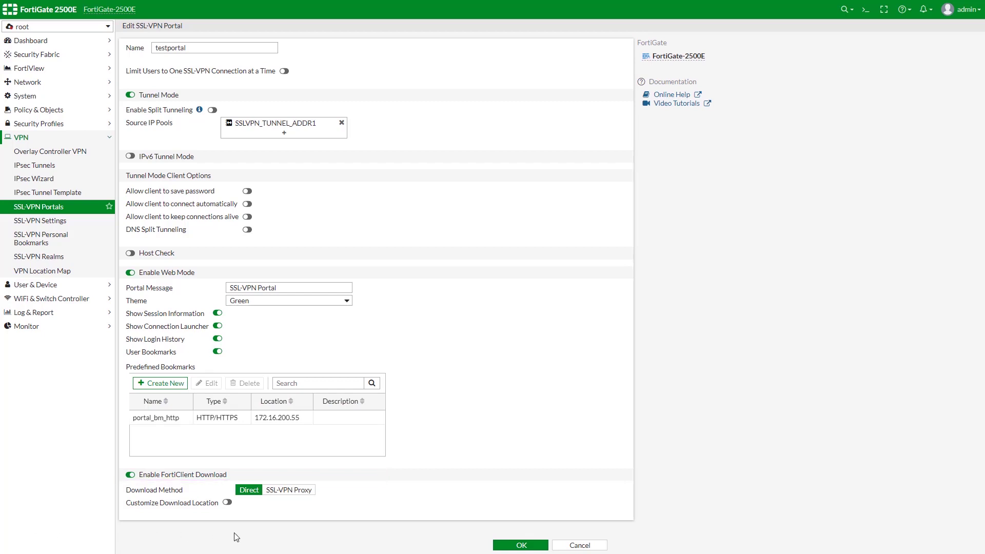
click(230, 505)
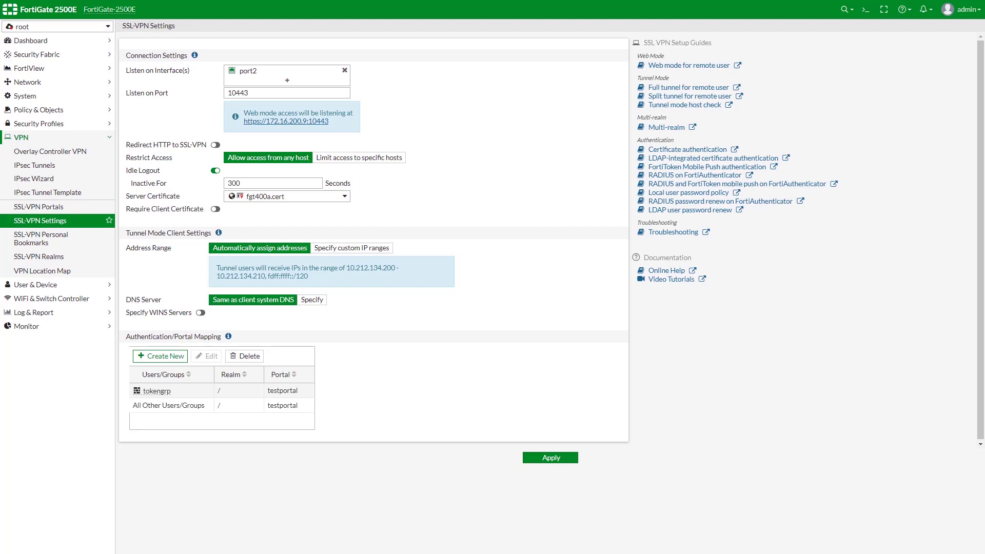
click(304, 199)
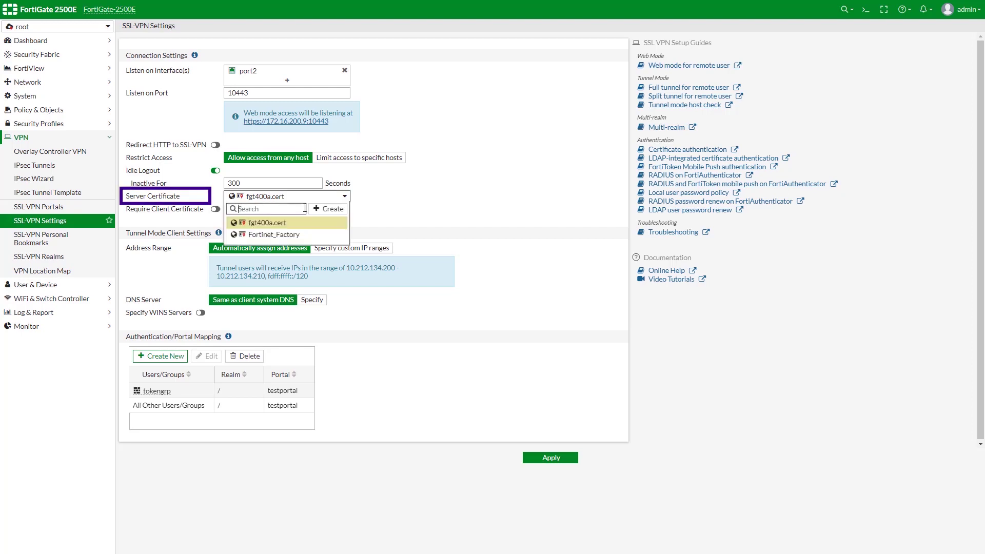
mouse_move(300, 227)
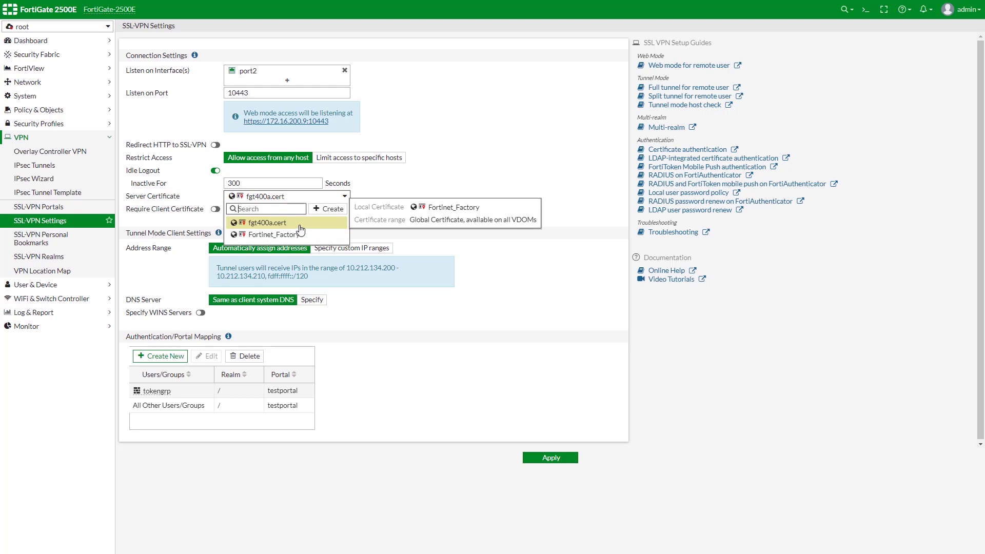
click(300, 224)
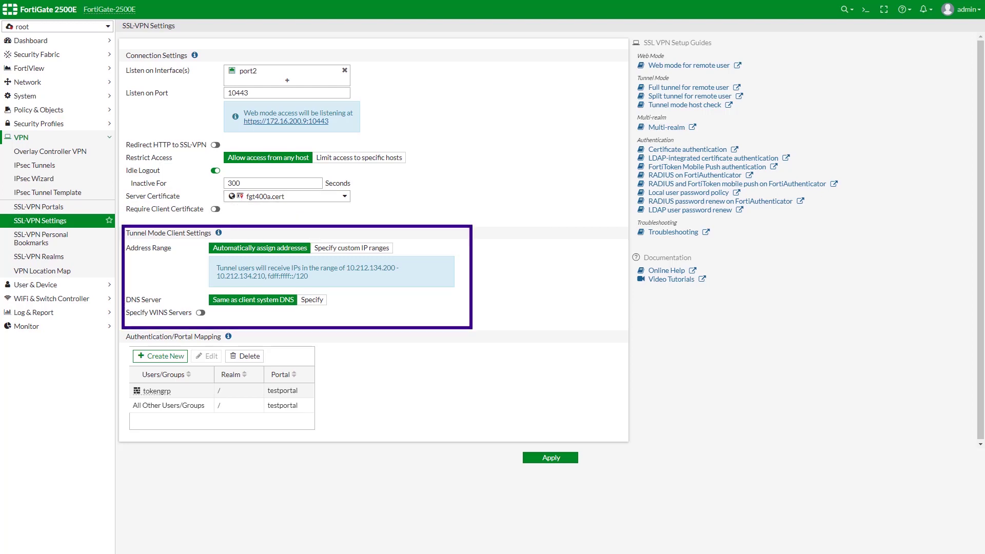
double_click(187, 409)
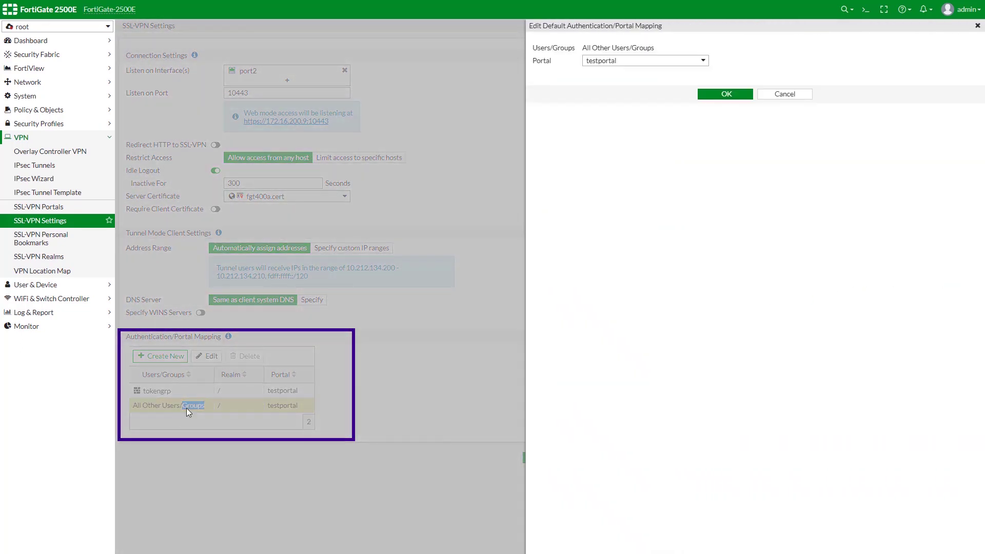
click(735, 98)
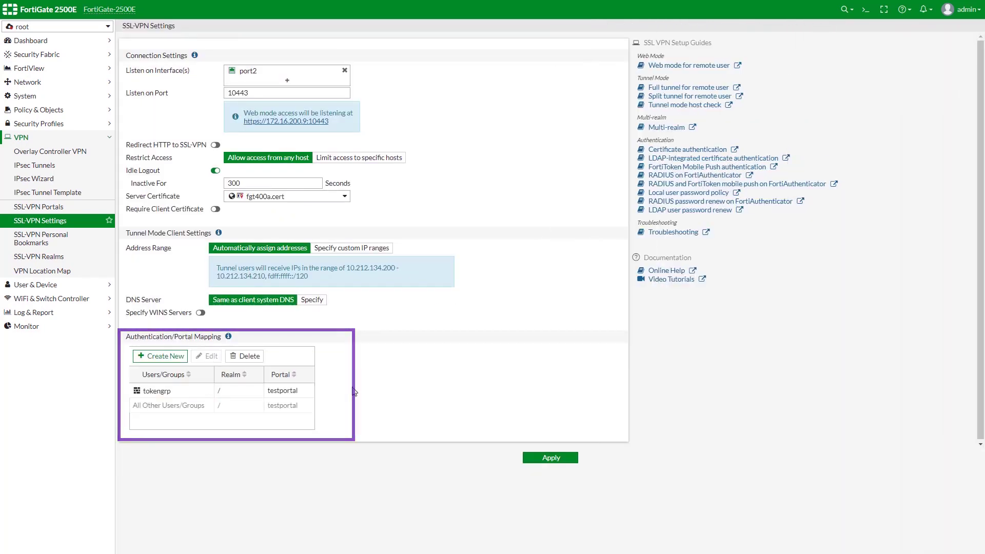
double_click(188, 393)
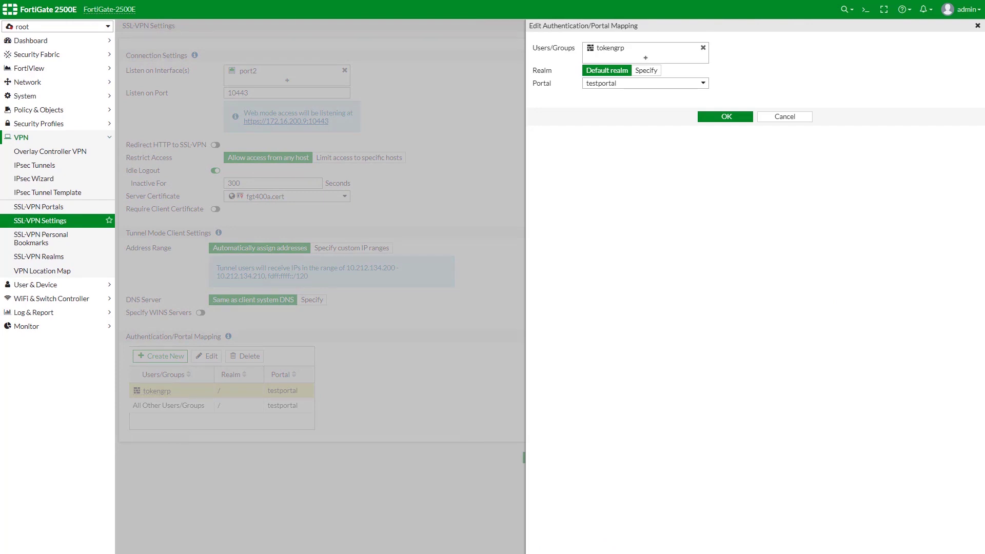
key(Escape)
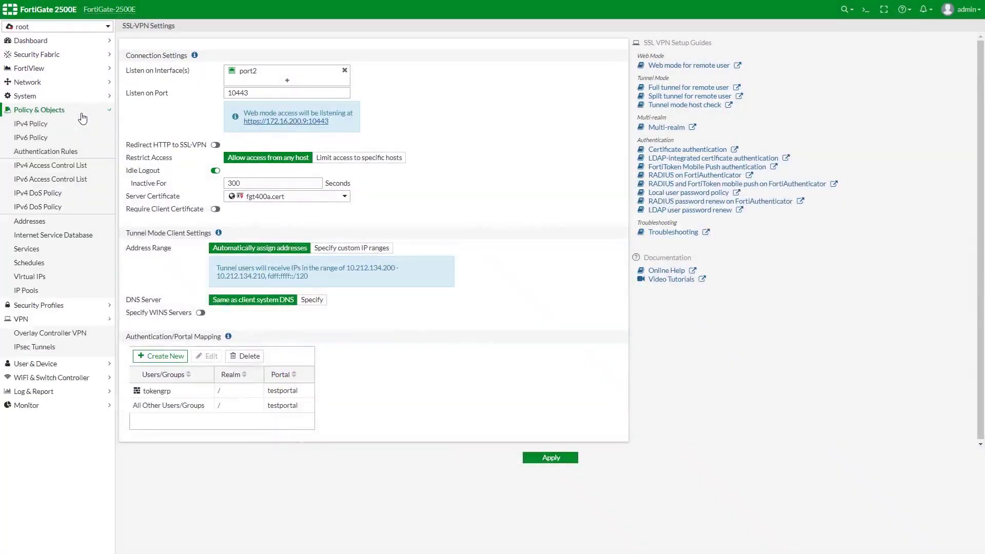
Open the sslvpn IPv4 firewall policy and save it unchanged.
click(52, 123)
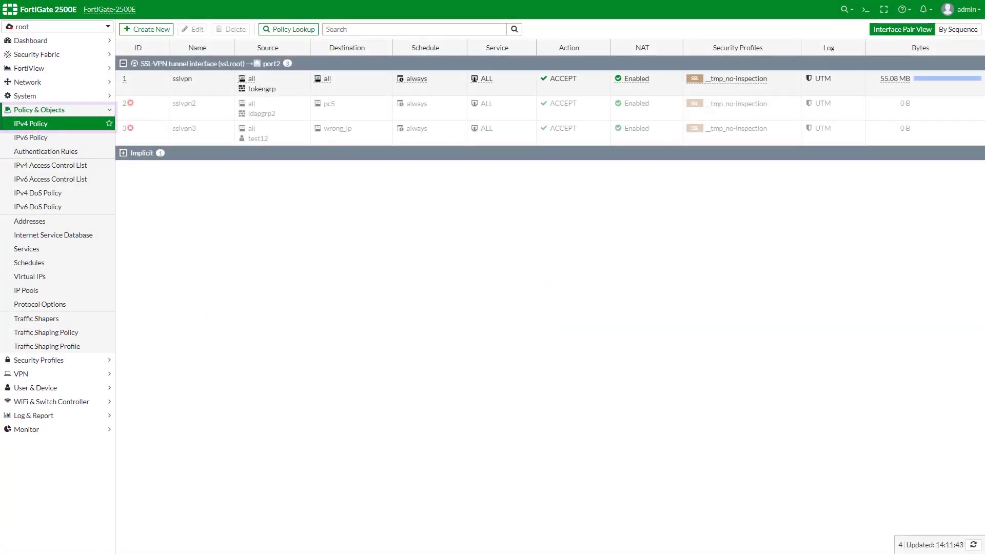
double_click(296, 84)
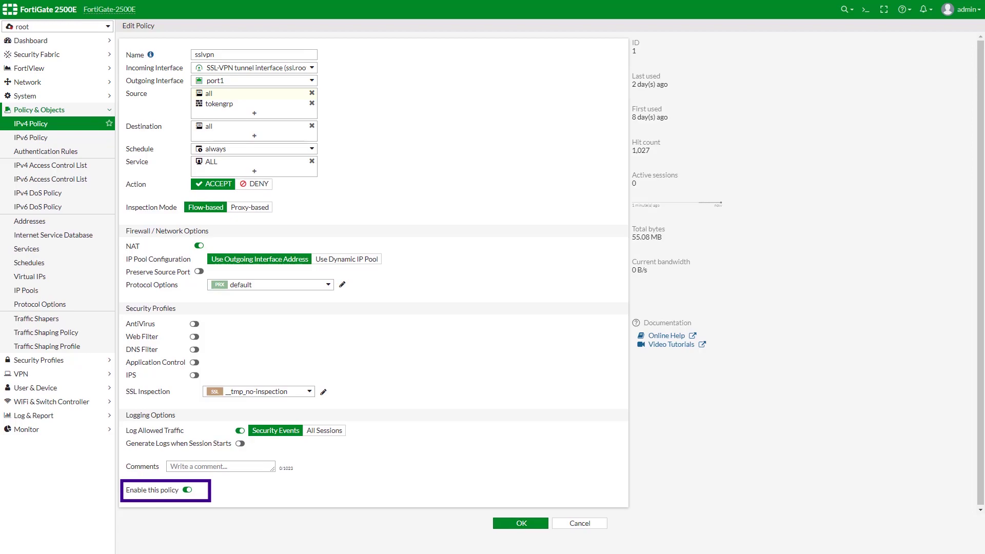
click(544, 529)
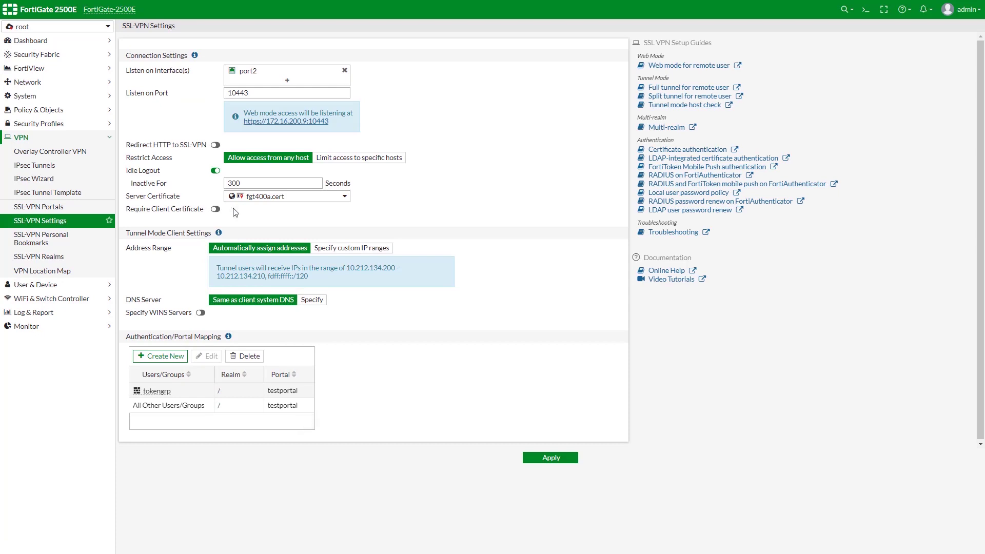
click(287, 126)
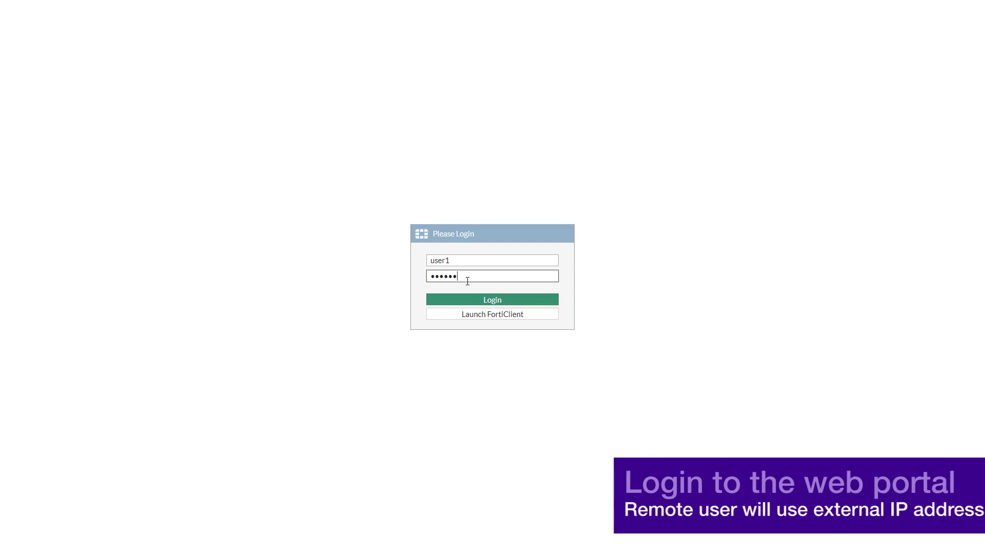
click(469, 301)
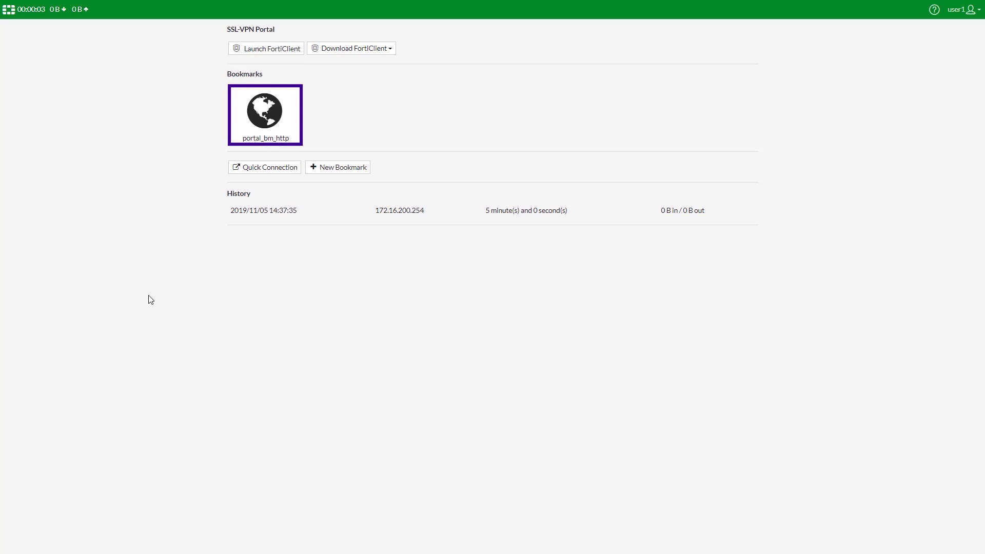
click(264, 118)
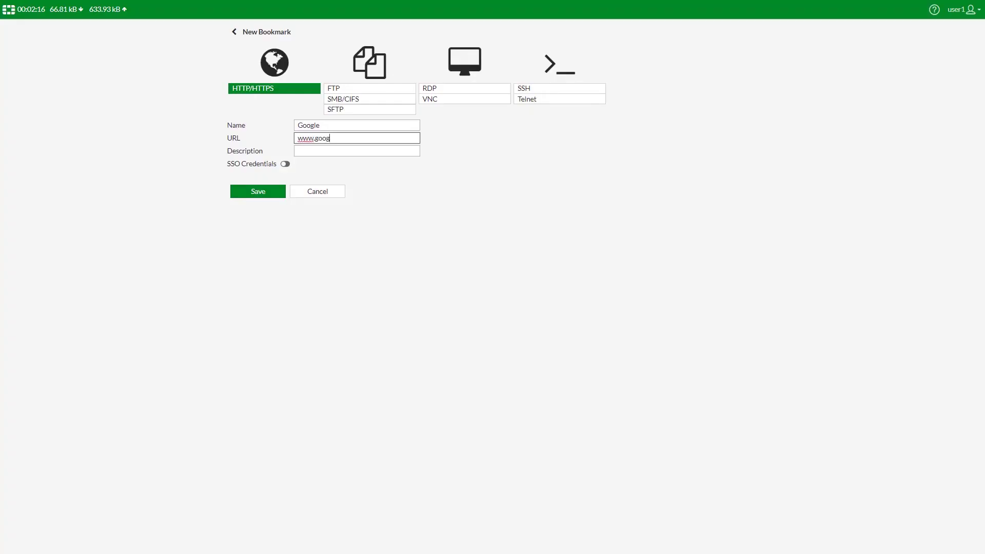
text(le.com)
click(254, 194)
click(262, 222)
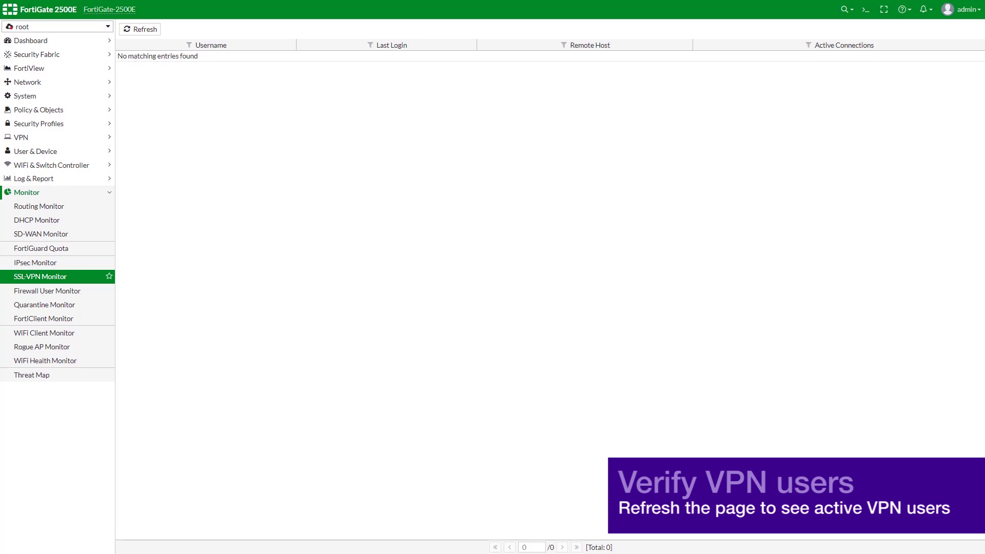
Reload the SSL-VPN Monitor with F5 to list active remote users.
key(F5)
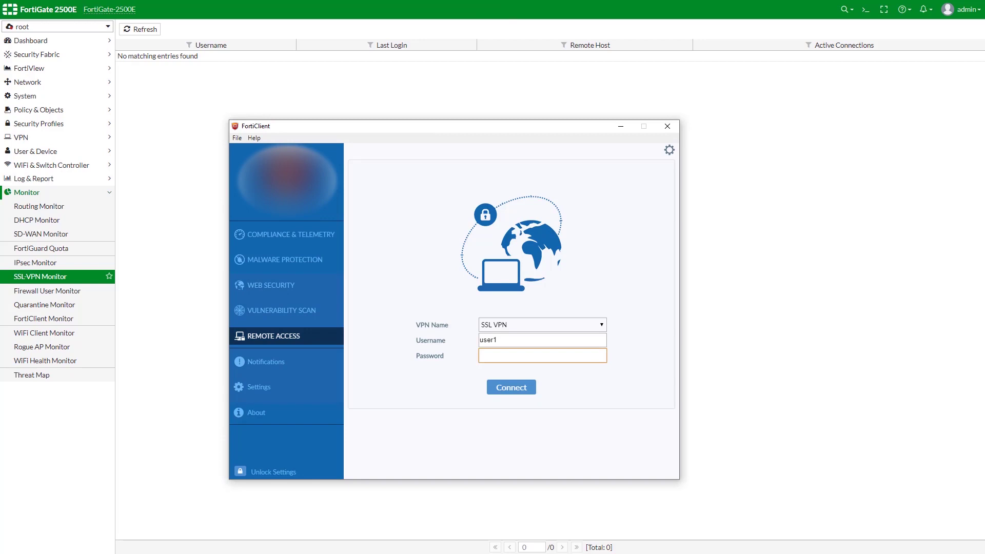
Enter the remote user's password and start the FortiClient SSL VPN connection.
text(••••)
key(Return)
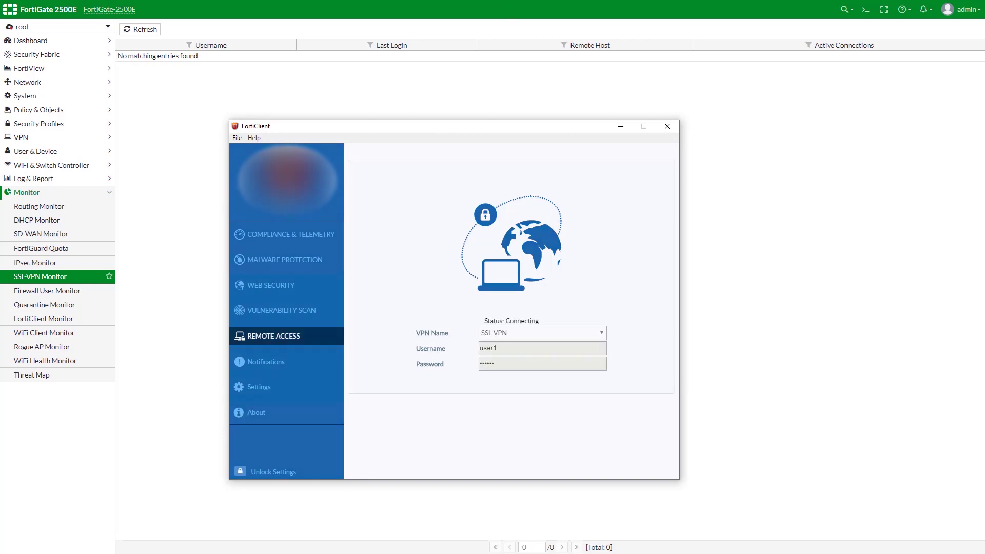